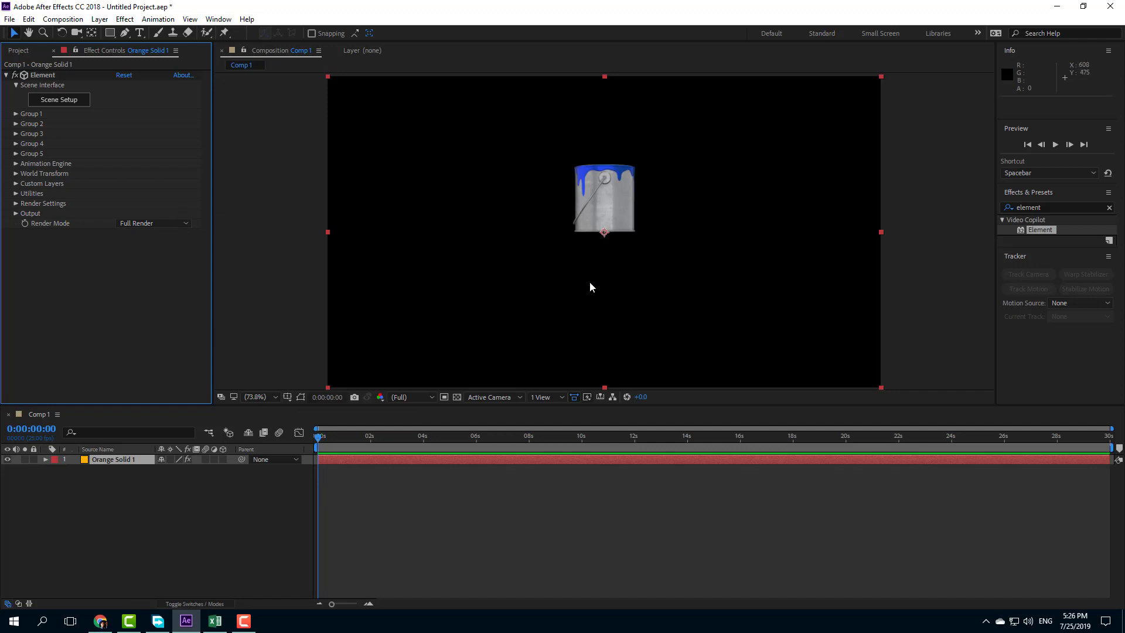
Step: Glance at the Elementary plugin page in Chrome, then return to After Effects
click(100, 620)
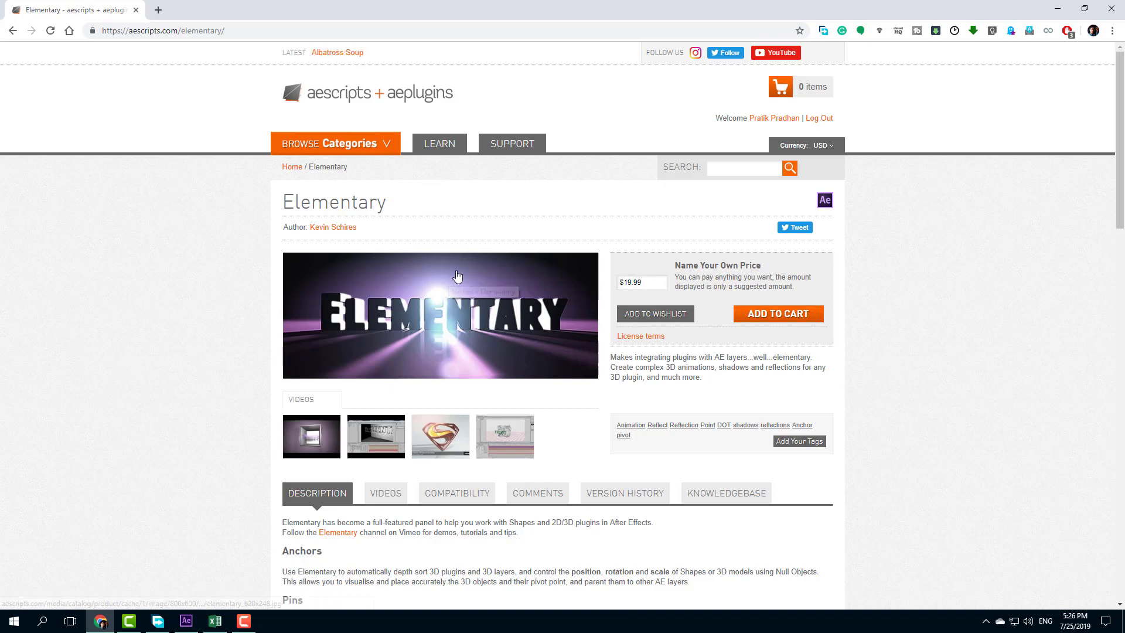
click(187, 621)
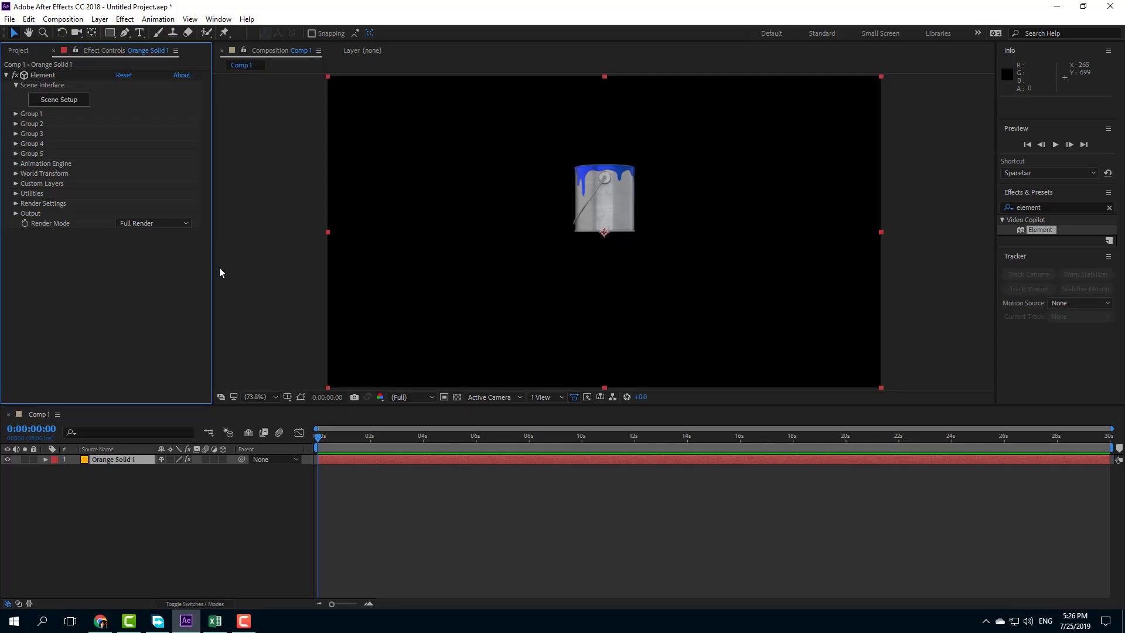
Step: Open the Elementary.jsxbin panel from the Window menu and move it below the composition
click(218, 20)
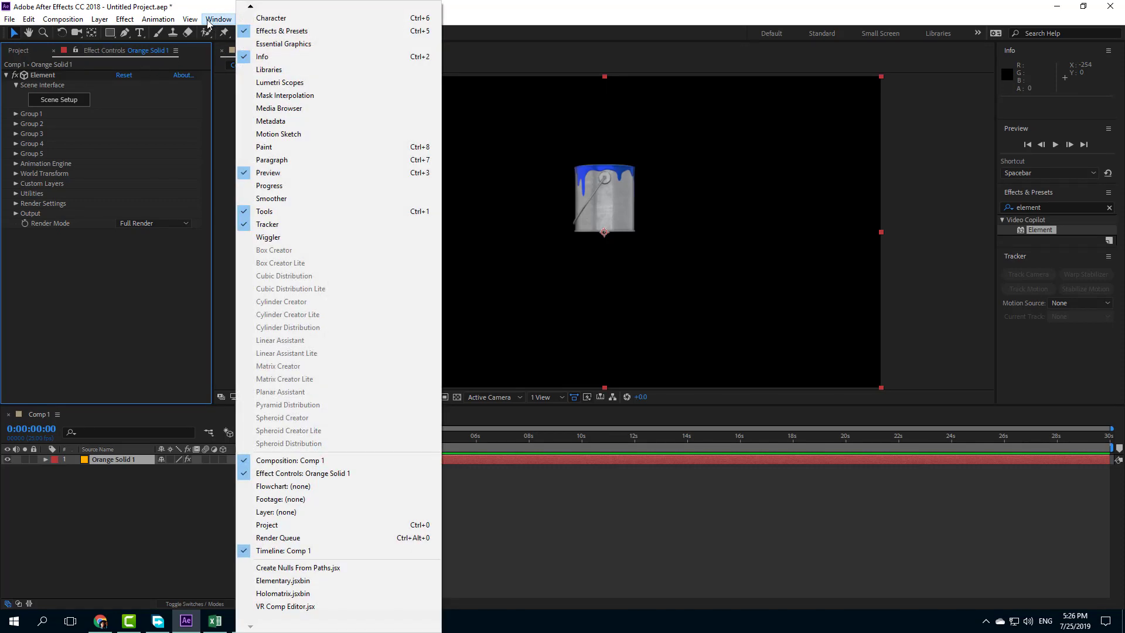
click(210, 21)
click(217, 20)
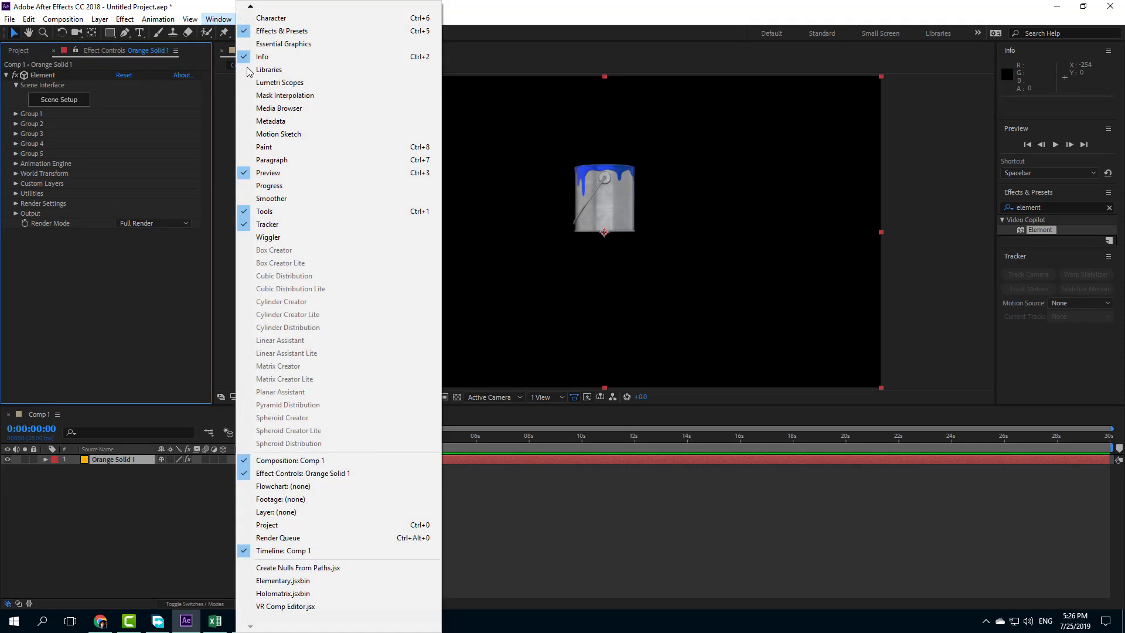
click(276, 582)
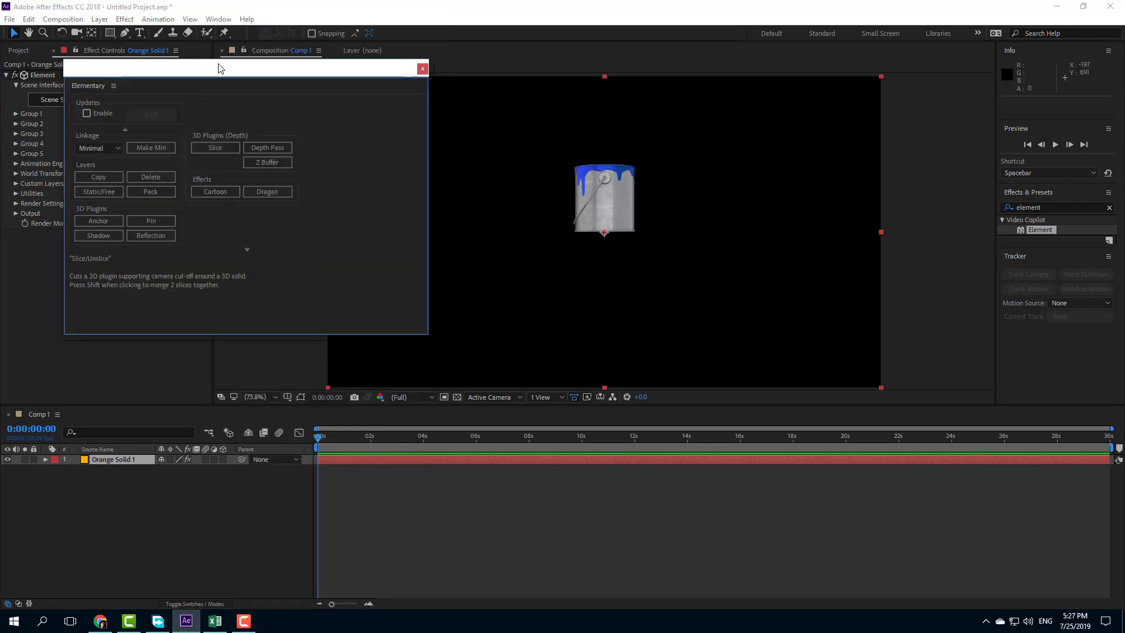
drag(218, 68, 527, 317)
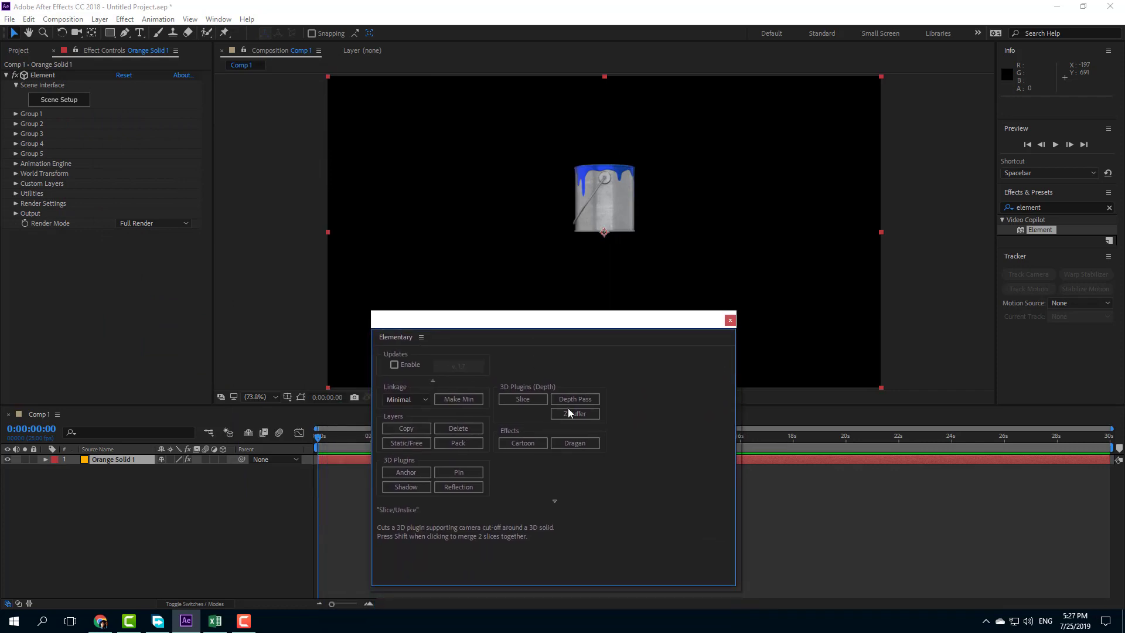
Step: Add a Cartoon Cel-Shading Effect layer and select it in the timeline
click(523, 444)
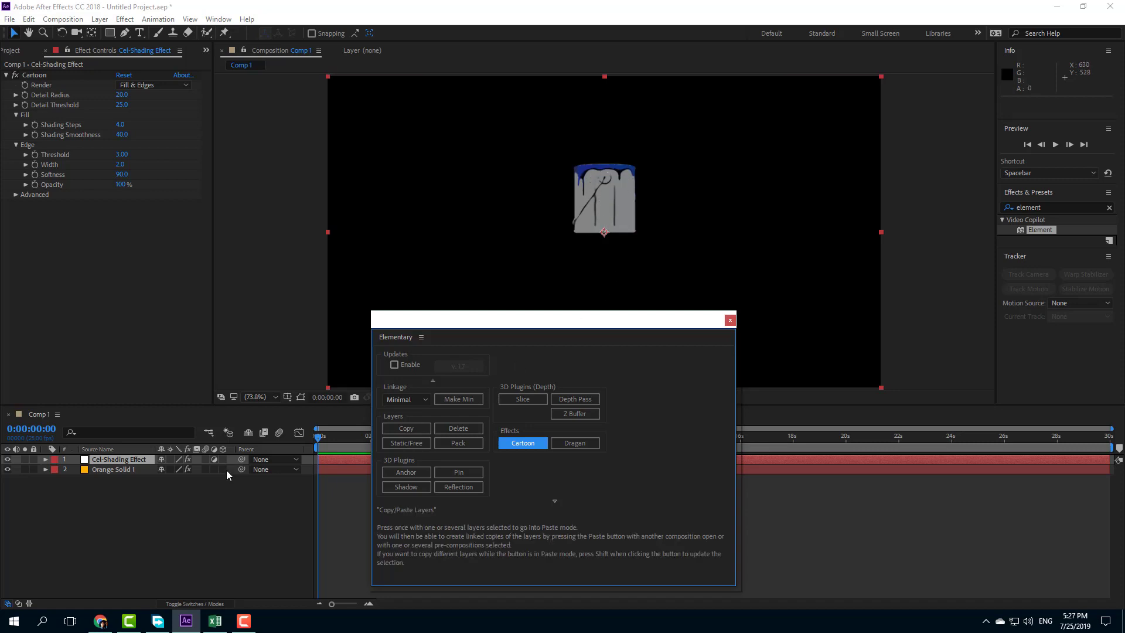
click(125, 484)
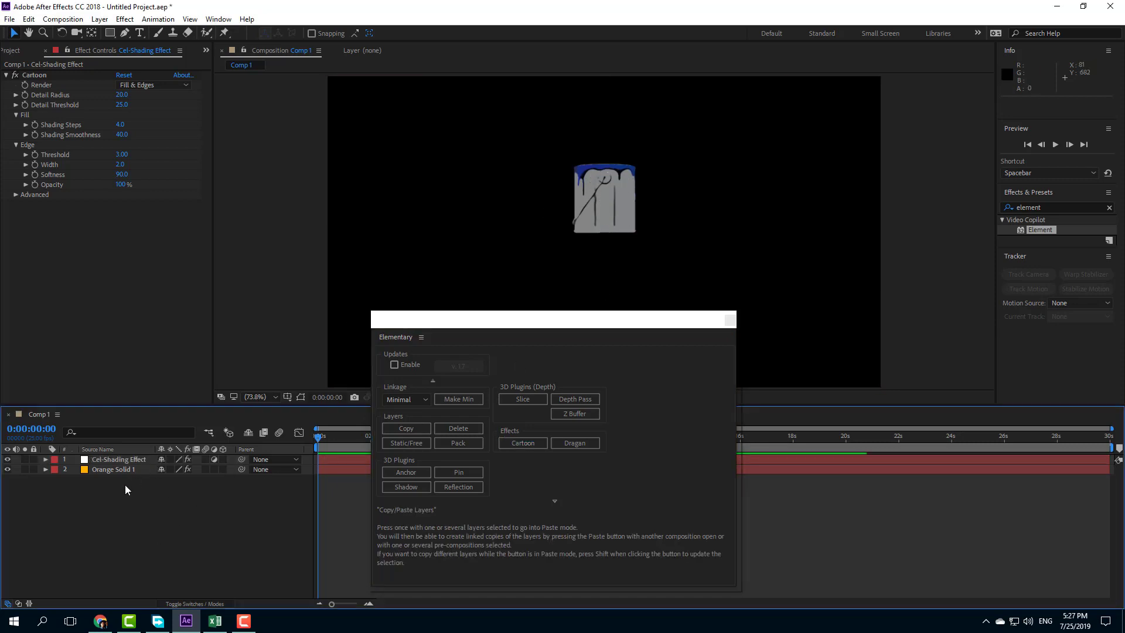
click(123, 459)
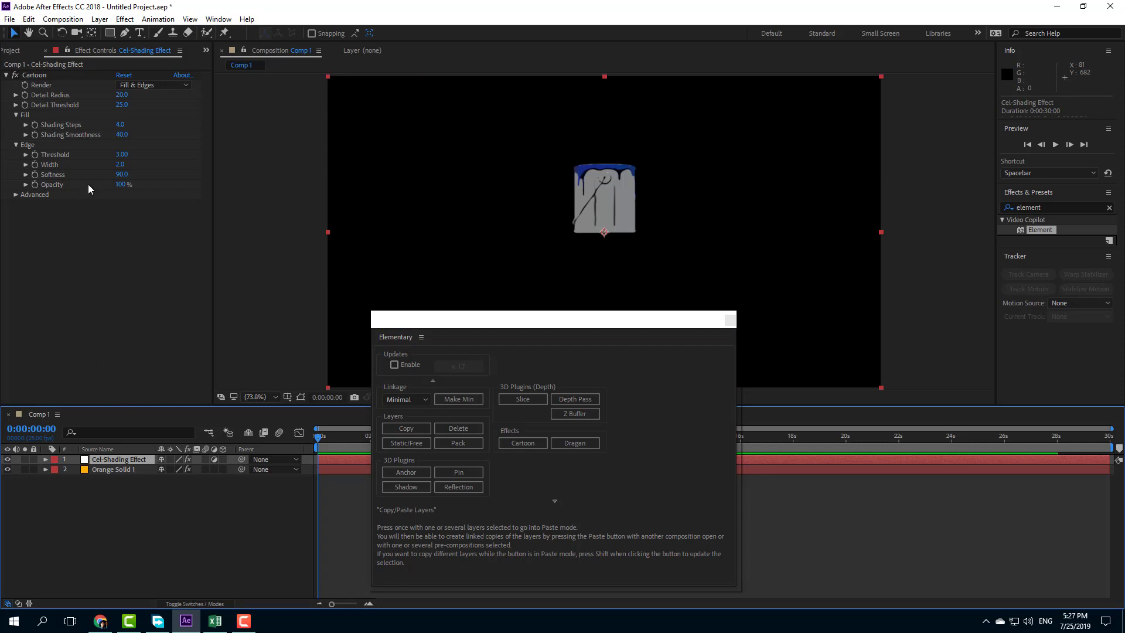
Step: Raise Orange Solid 1's Group 1 Particle Look Particle Size to 18.70
click(46, 469)
click(106, 469)
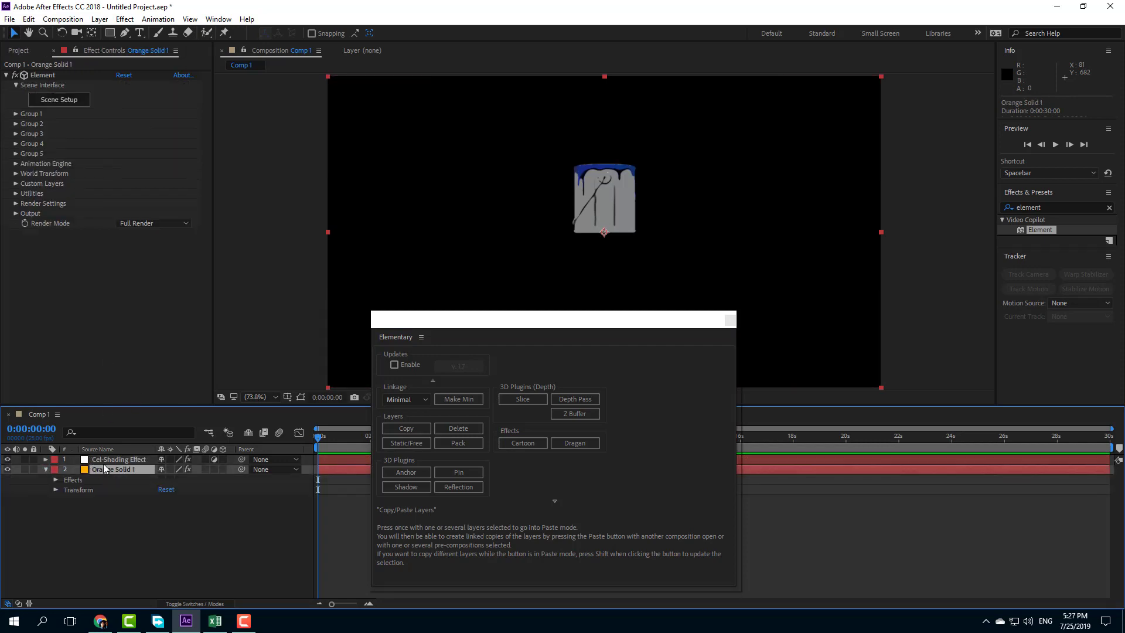
click(16, 114)
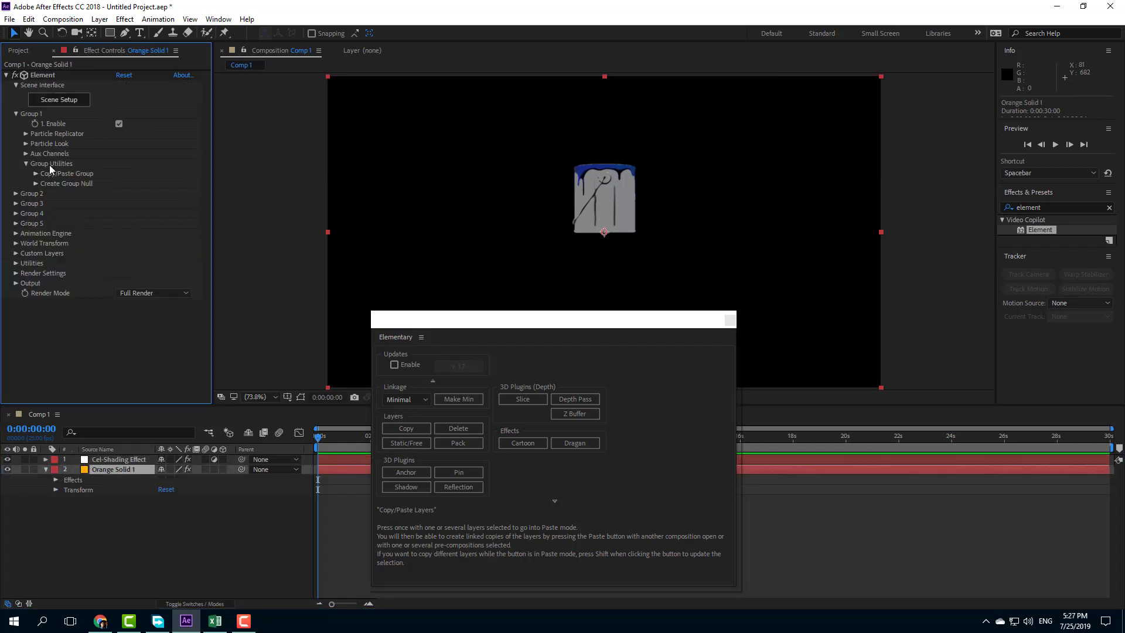
click(26, 144)
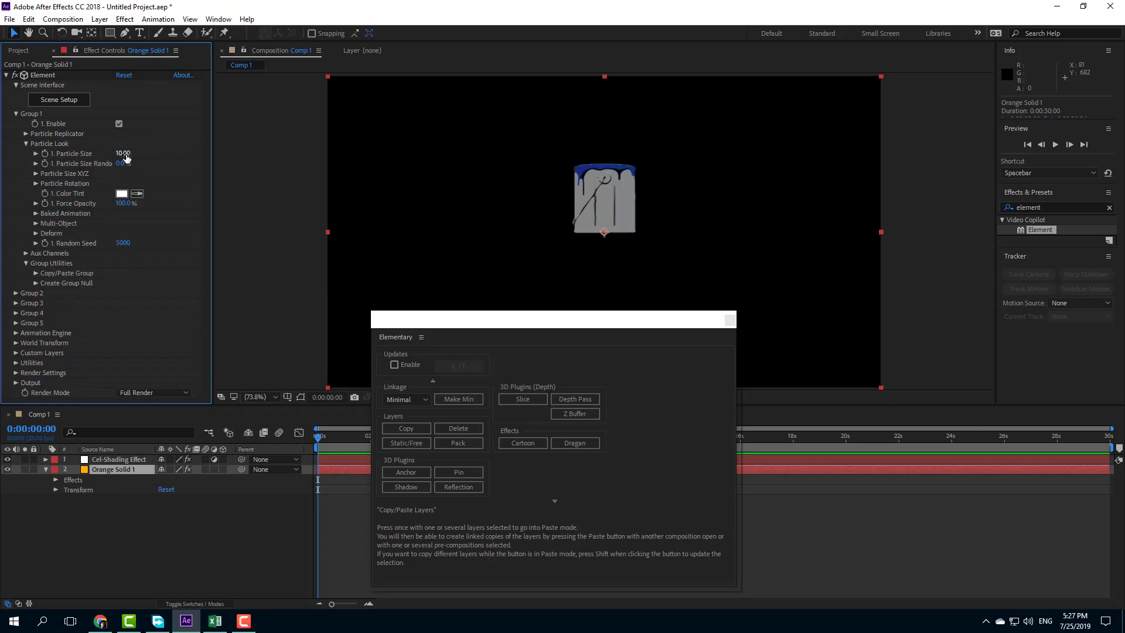
drag(123, 154, 178, 159)
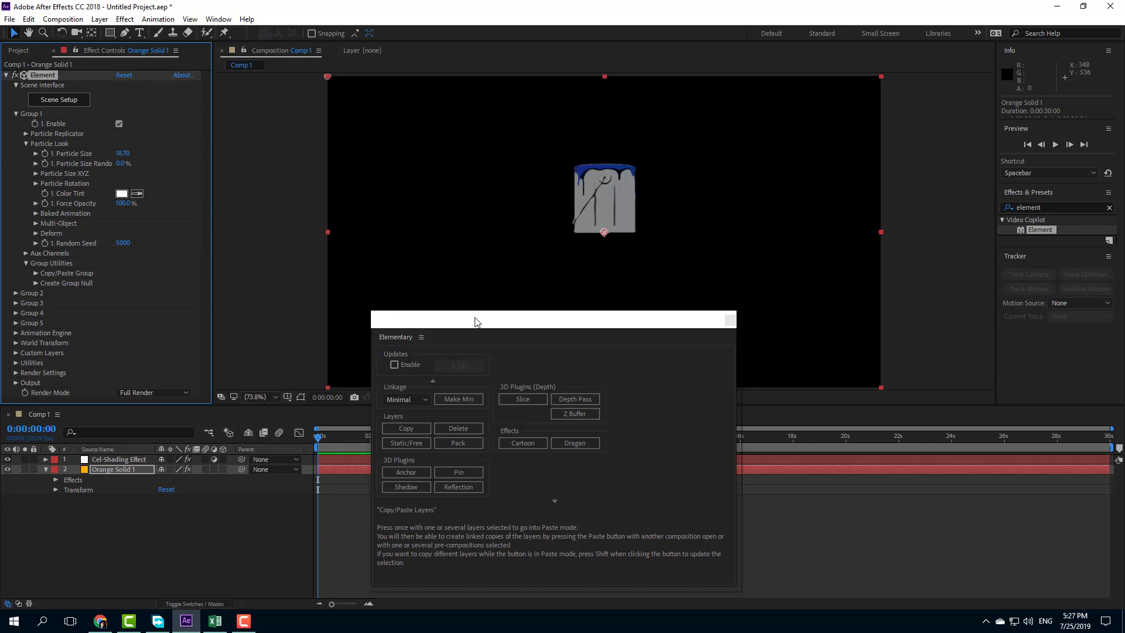
drag(477, 321, 582, 345)
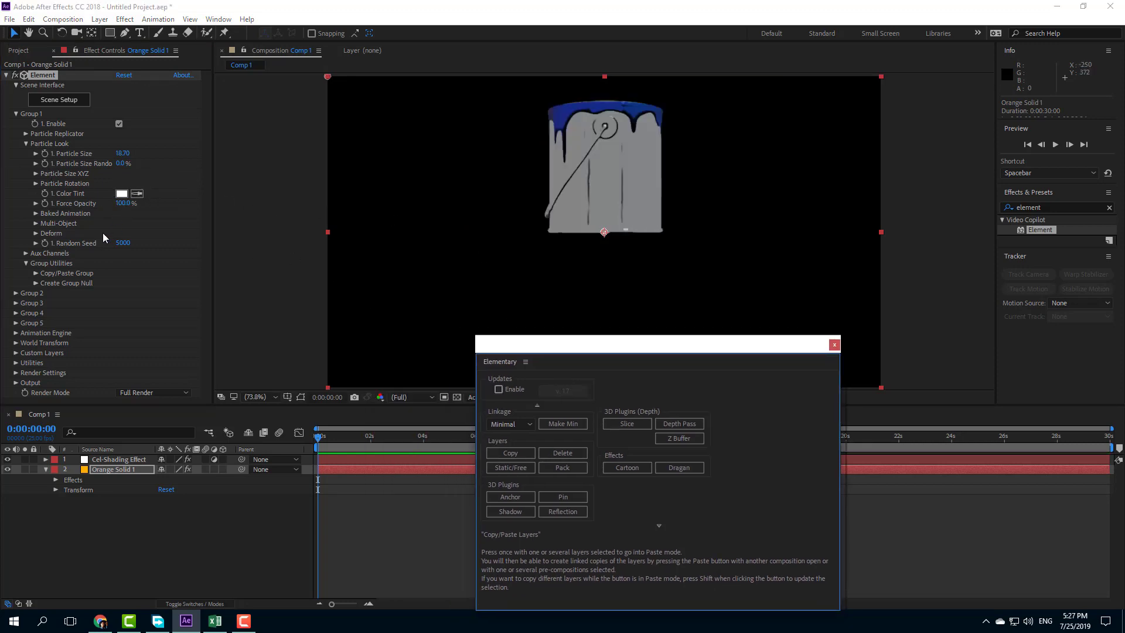
Step: Set the Particle Replicator X Rotation to 41° to show the lid
click(25, 257)
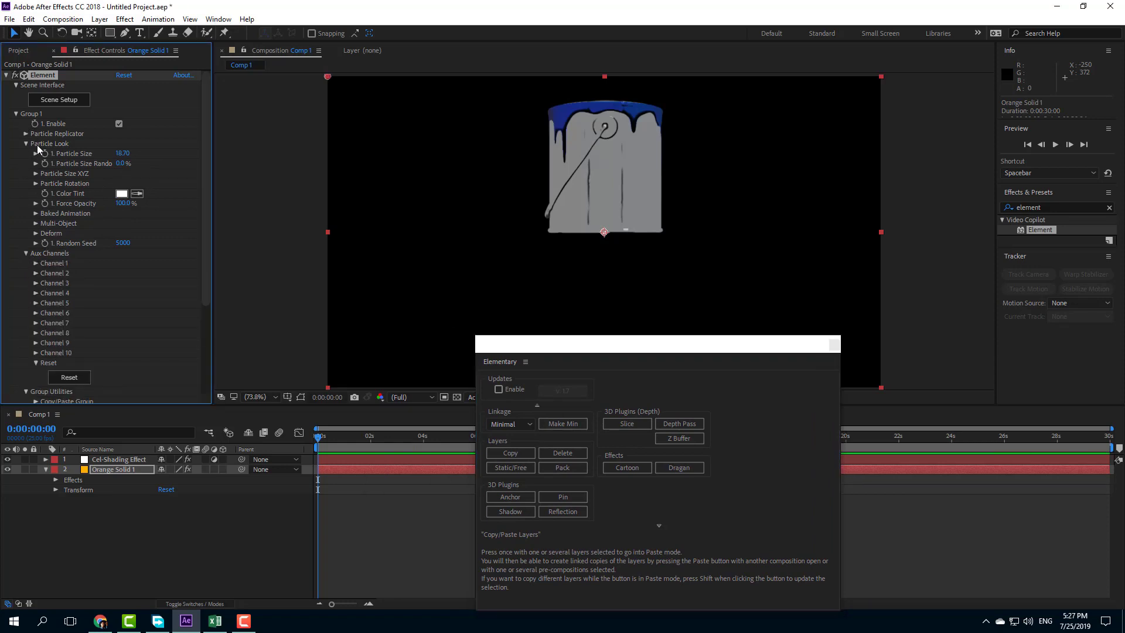
click(24, 133)
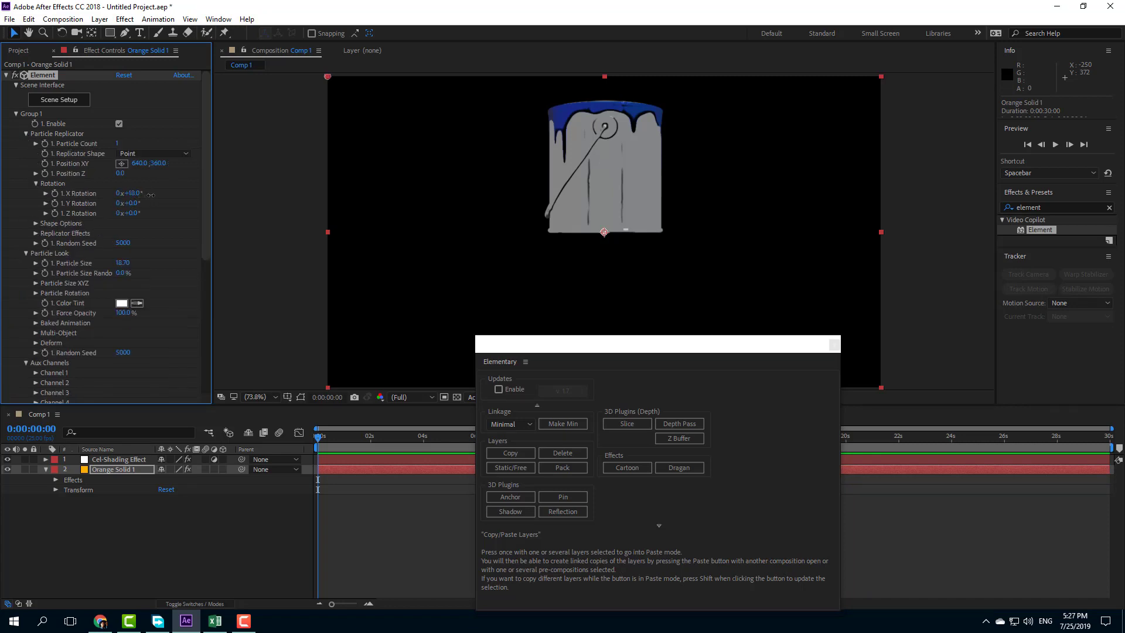
drag(151, 195, 153, 196)
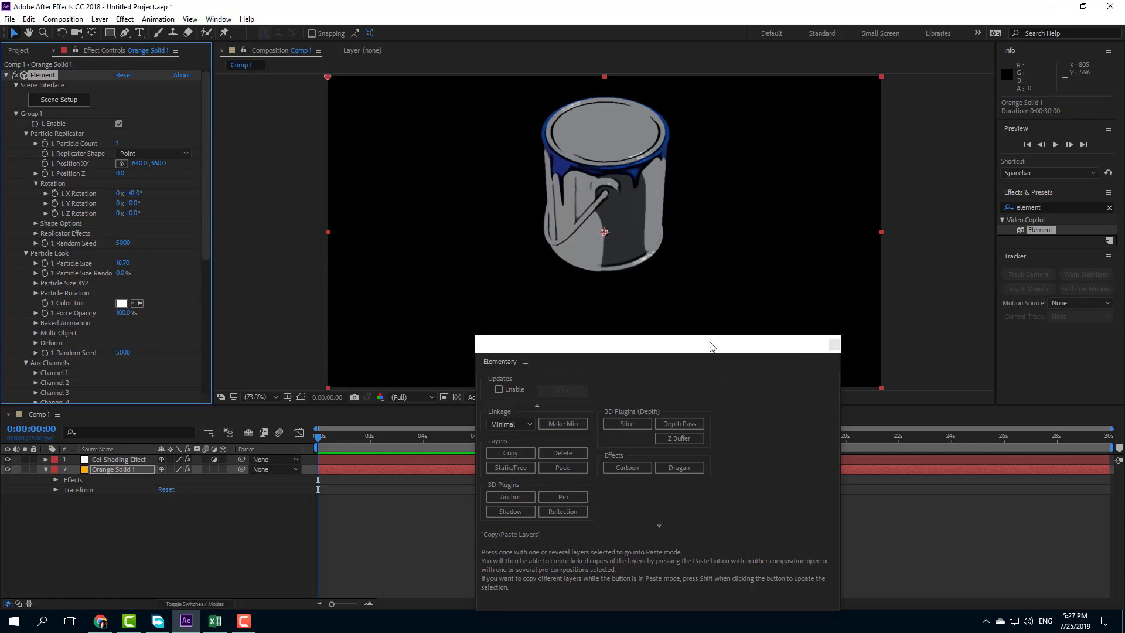
drag(710, 346, 564, 195)
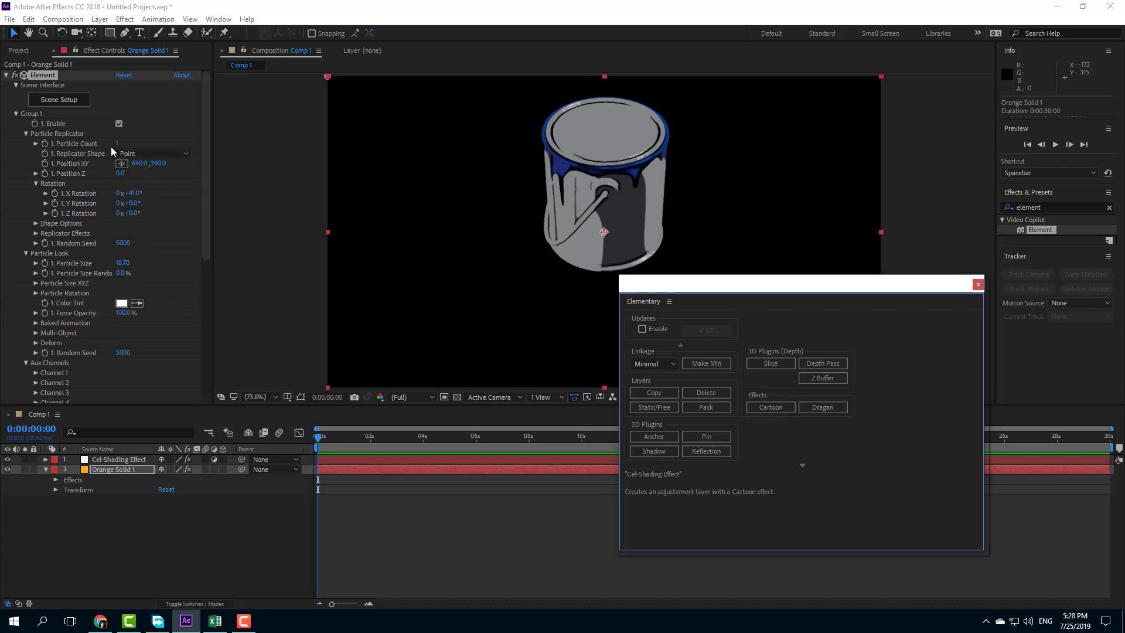
Step: Reset X Rotation to 0°, revisit Particle Size, and collapse the Scene Interface and Group 1 settings
click(134, 194)
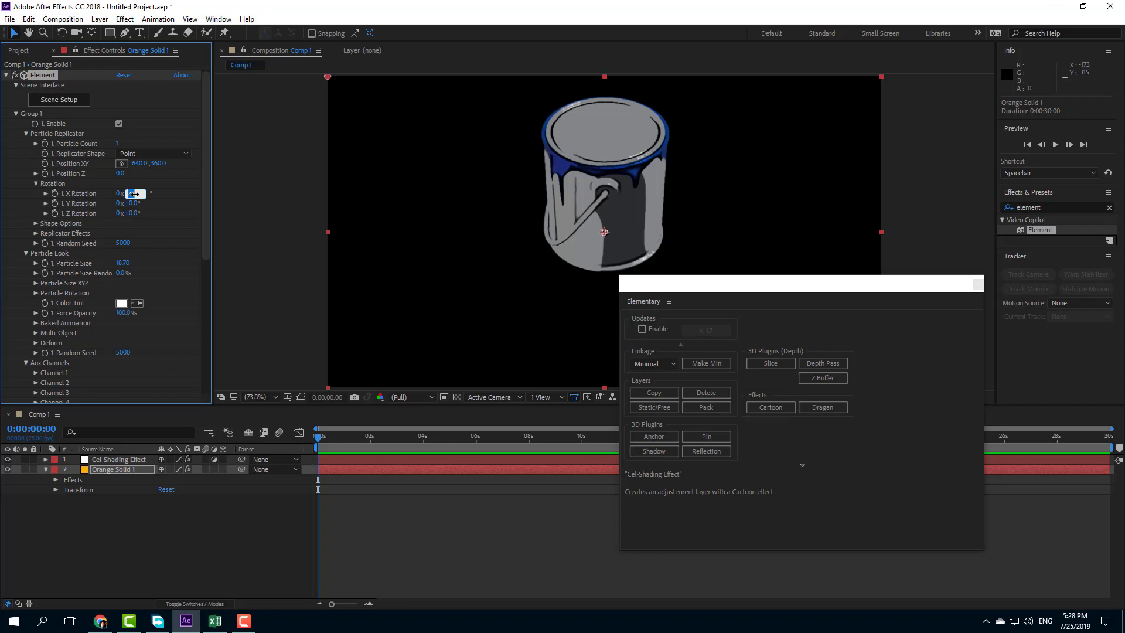
text(0)
key(Return)
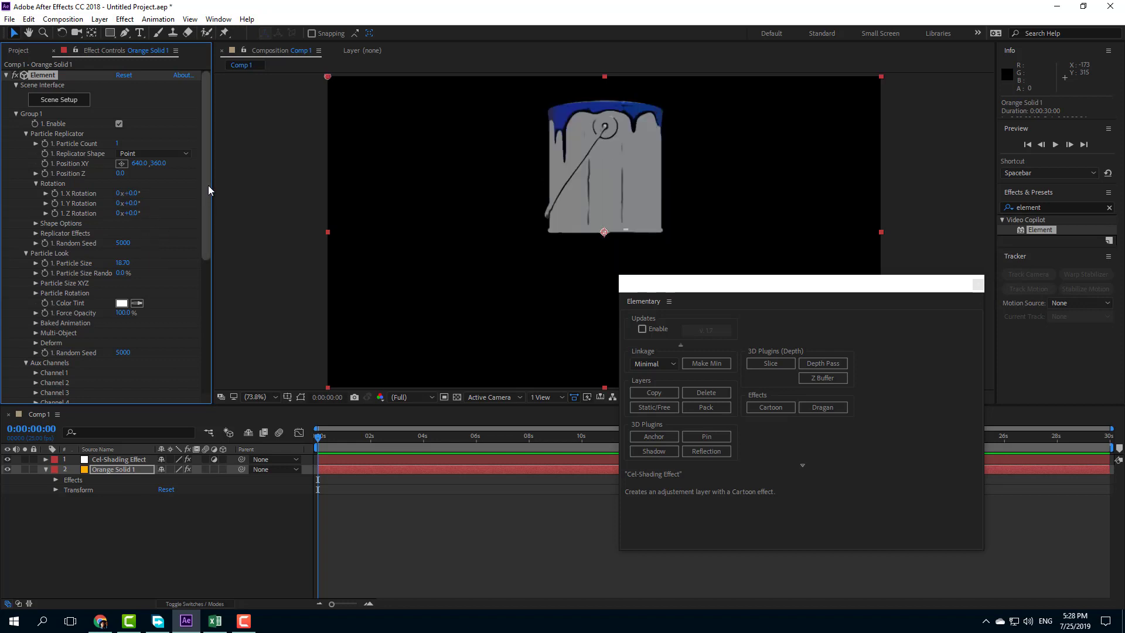
scroll(208, 258, down, 3)
scroll(209, 258, down, 1)
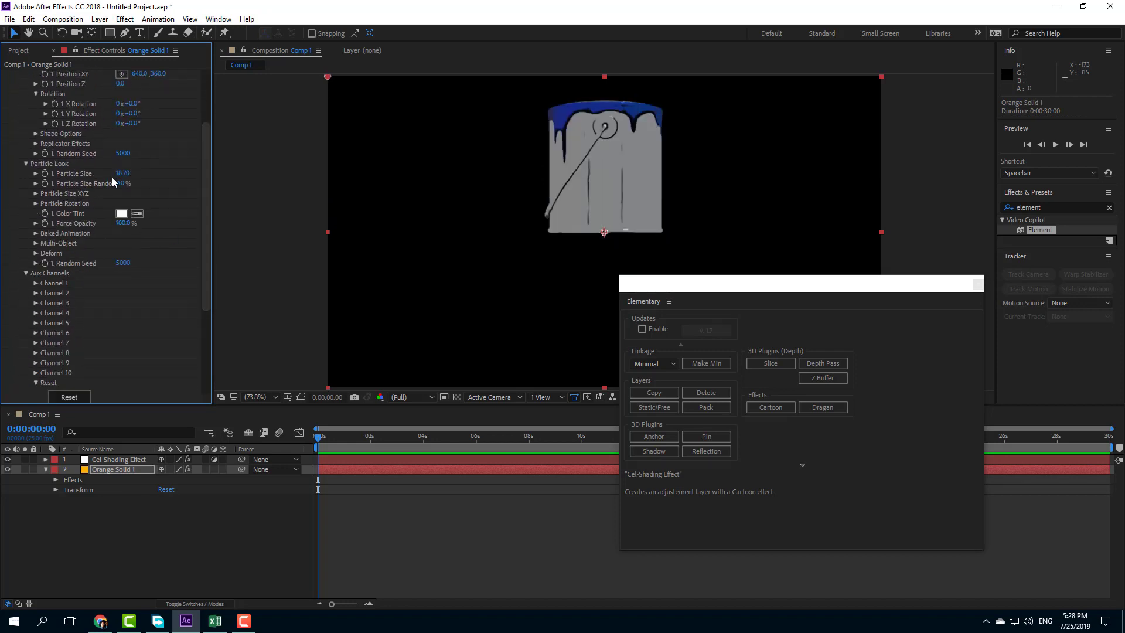
click(124, 174)
scroll(209, 173, up, 3)
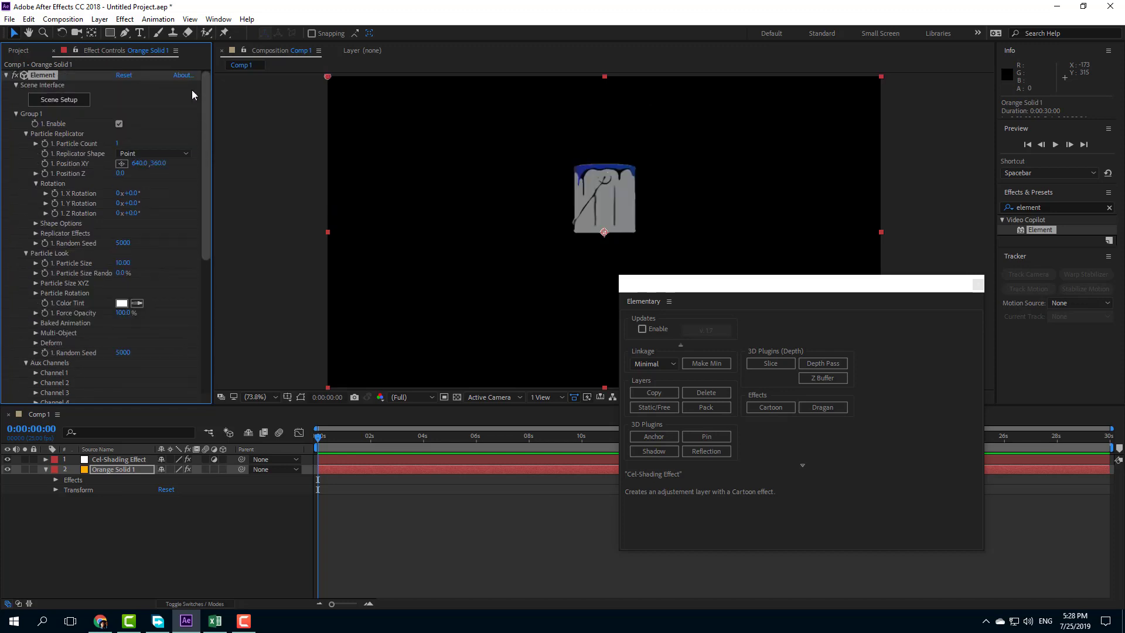
click(16, 85)
click(15, 94)
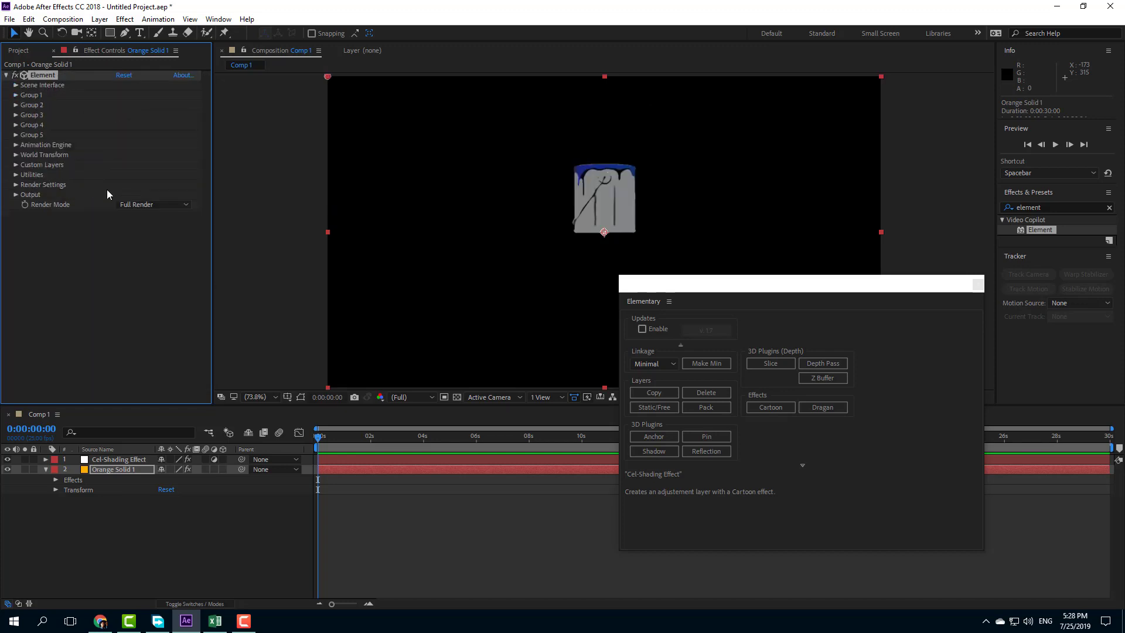
Step: Delete the Cel-Shading Effect layer and select Orange Solid 1
click(143, 461)
key(Delete)
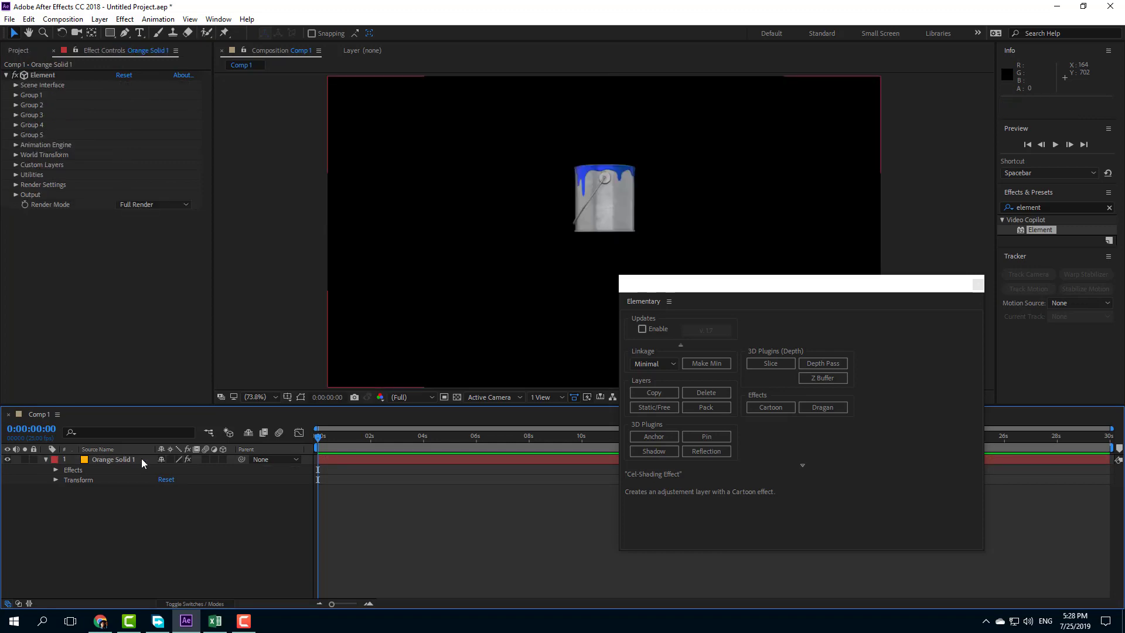
click(125, 459)
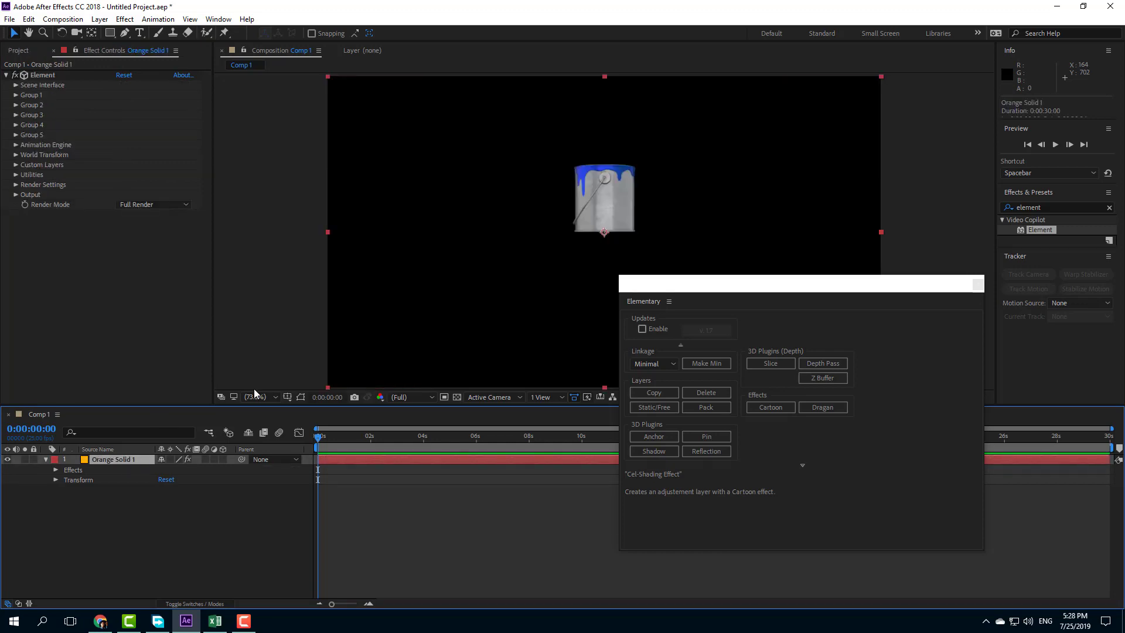
drag(751, 293, 826, 188)
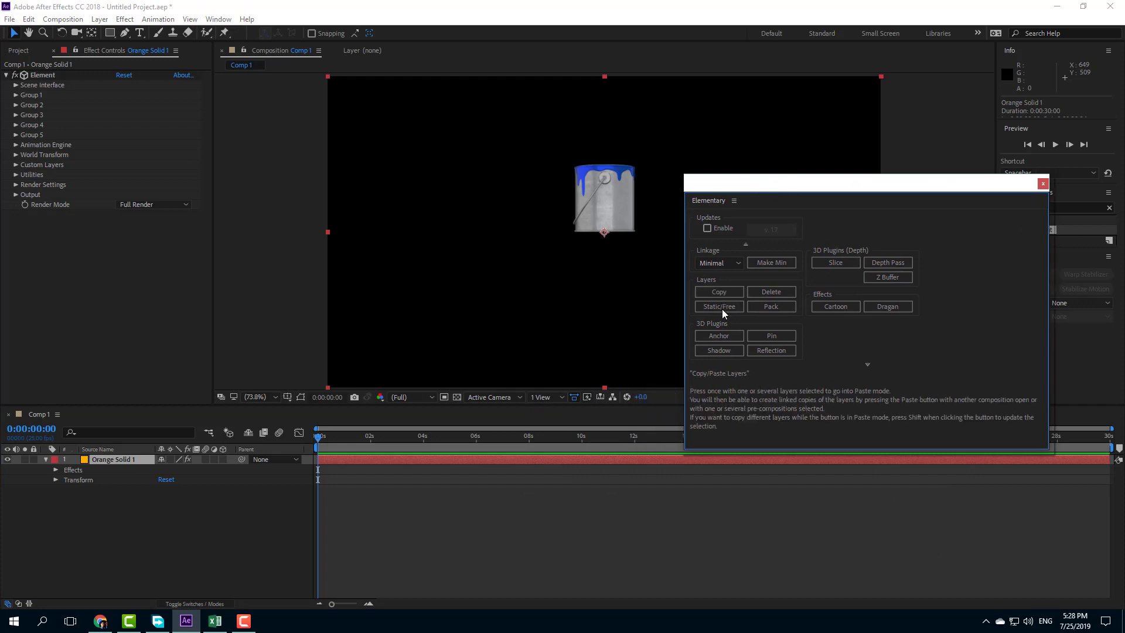
Step: Create an Elementary anchor null for Group 1 of Orange Solid 1
click(719, 337)
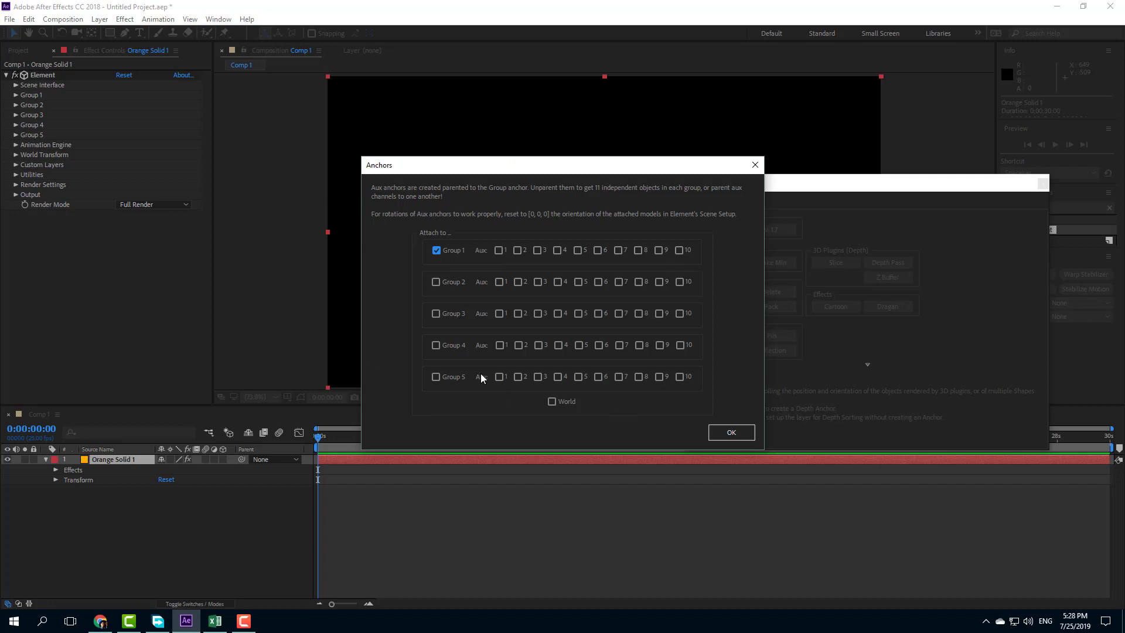
click(731, 433)
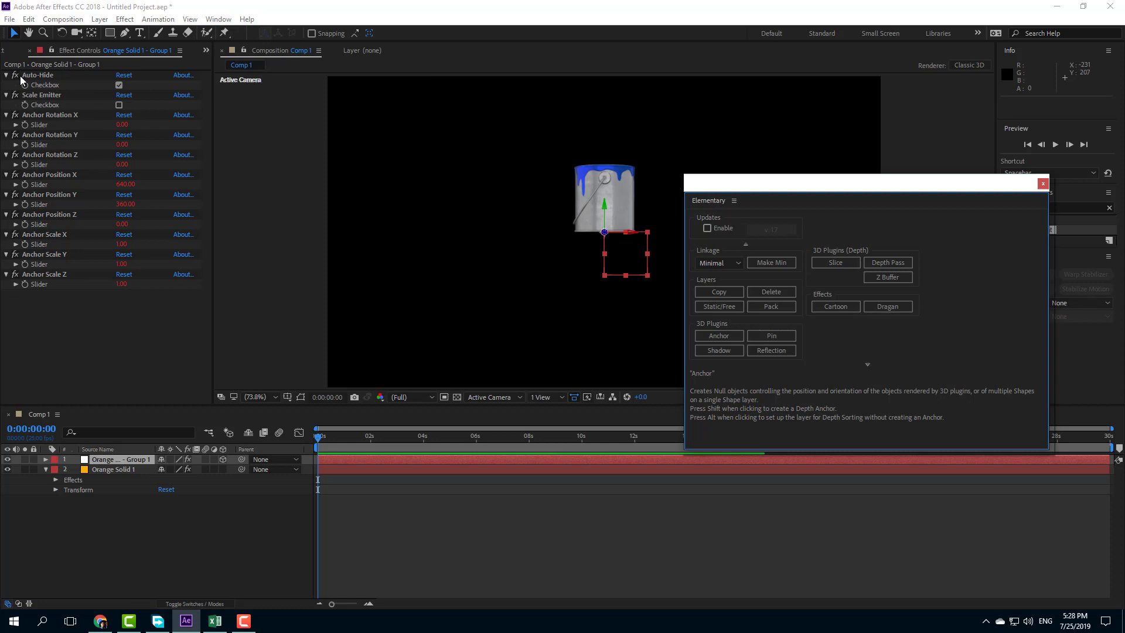
Step: Close the Elementary panel and reveal the Group 1 anchor null's Transform properties
click(83, 517)
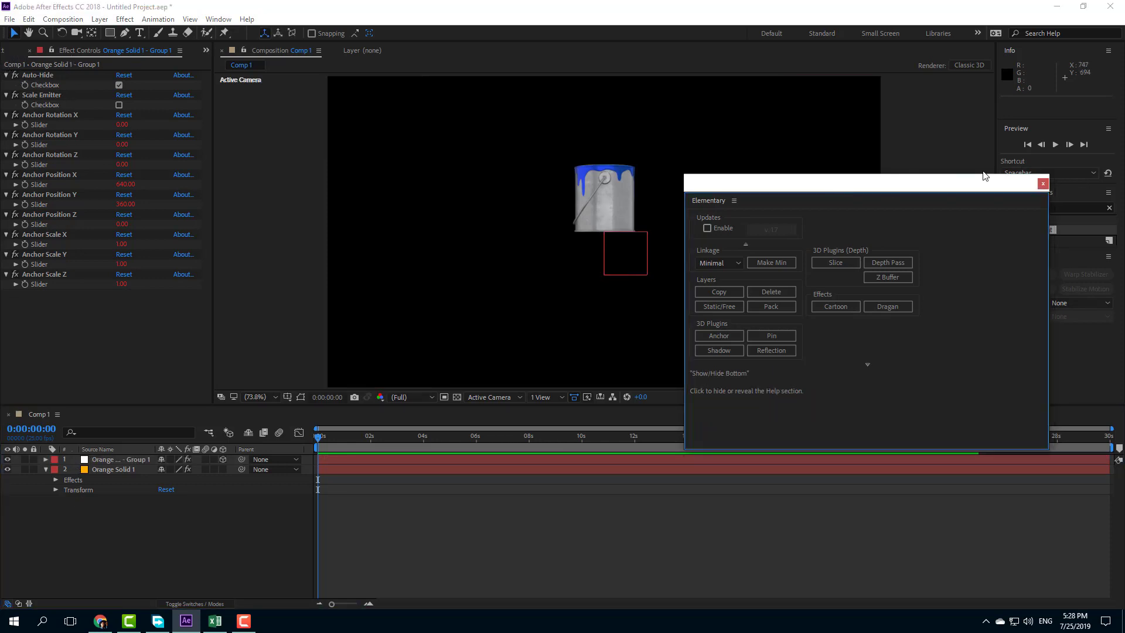
click(1043, 183)
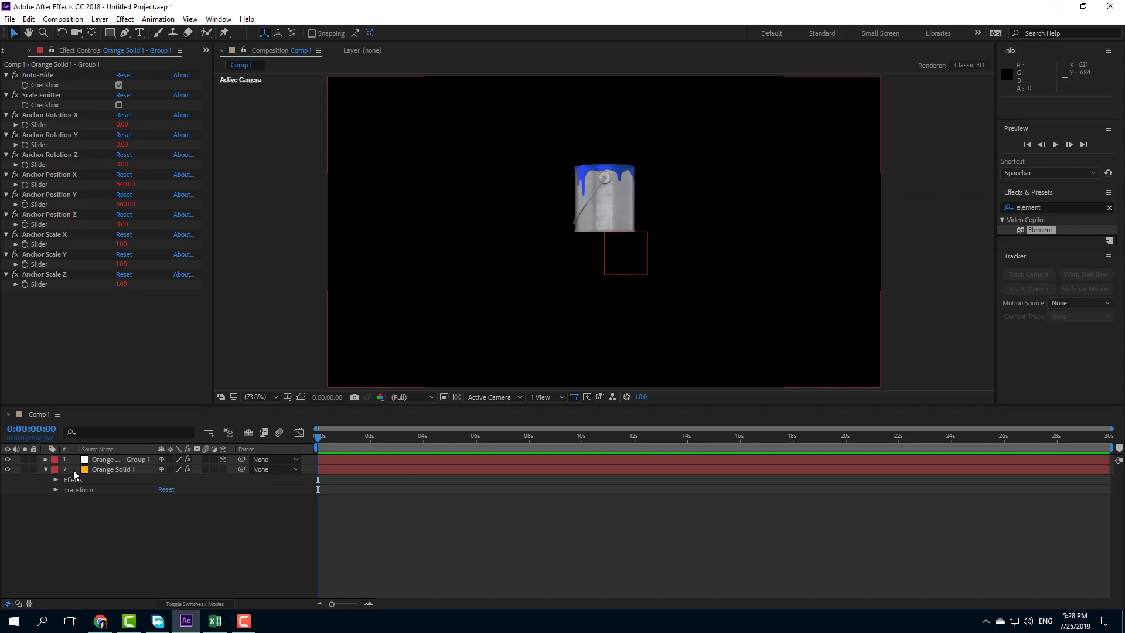
click(602, 271)
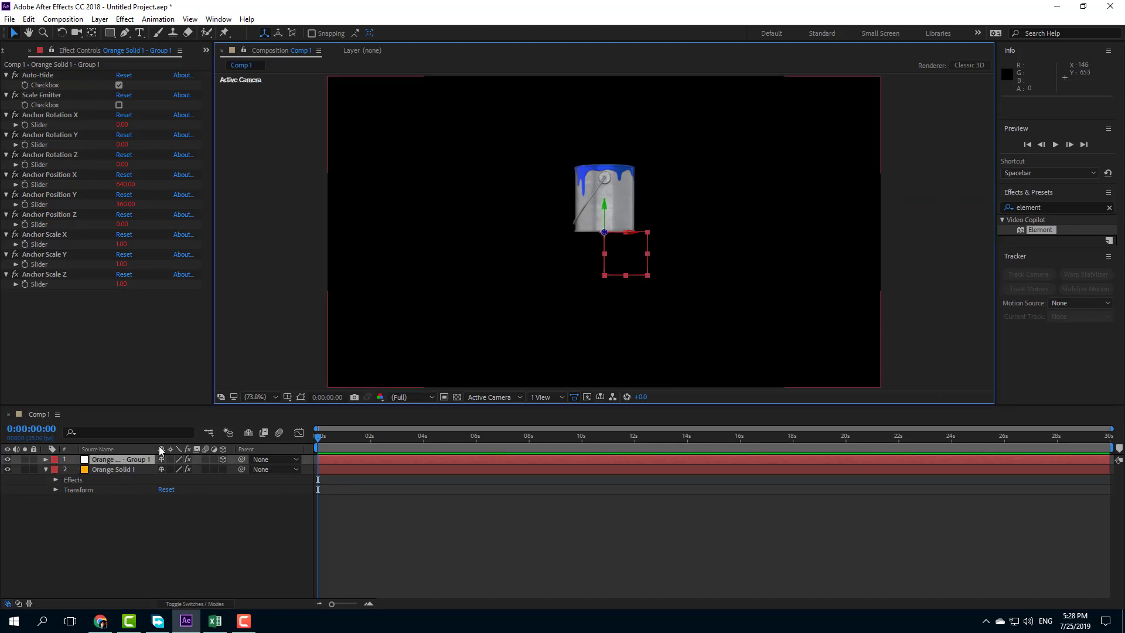
click(46, 460)
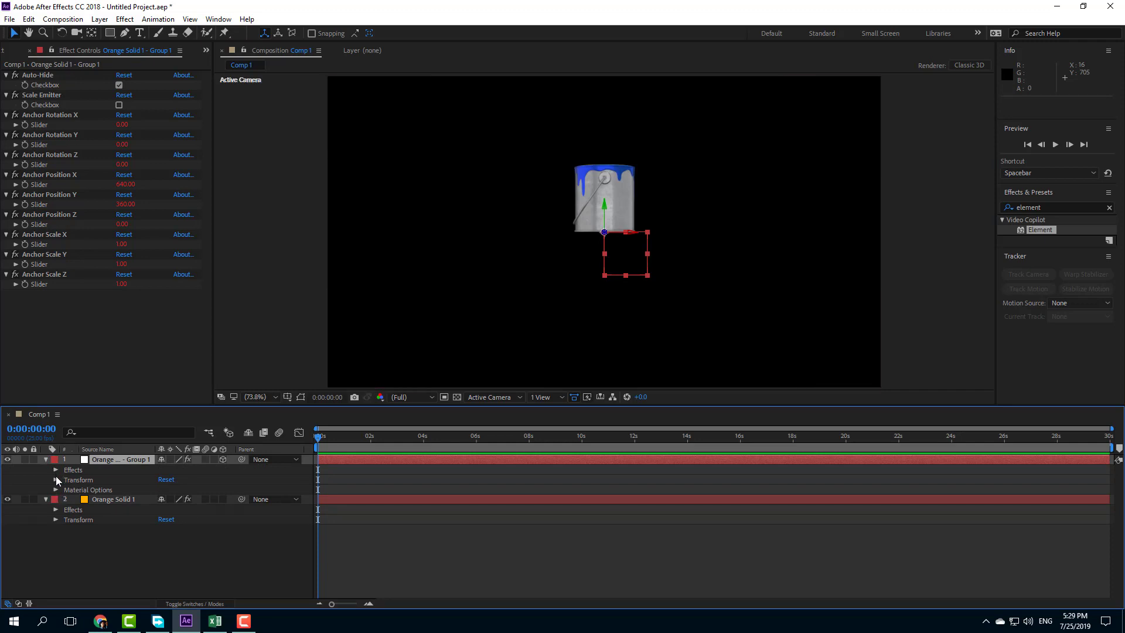
click(56, 479)
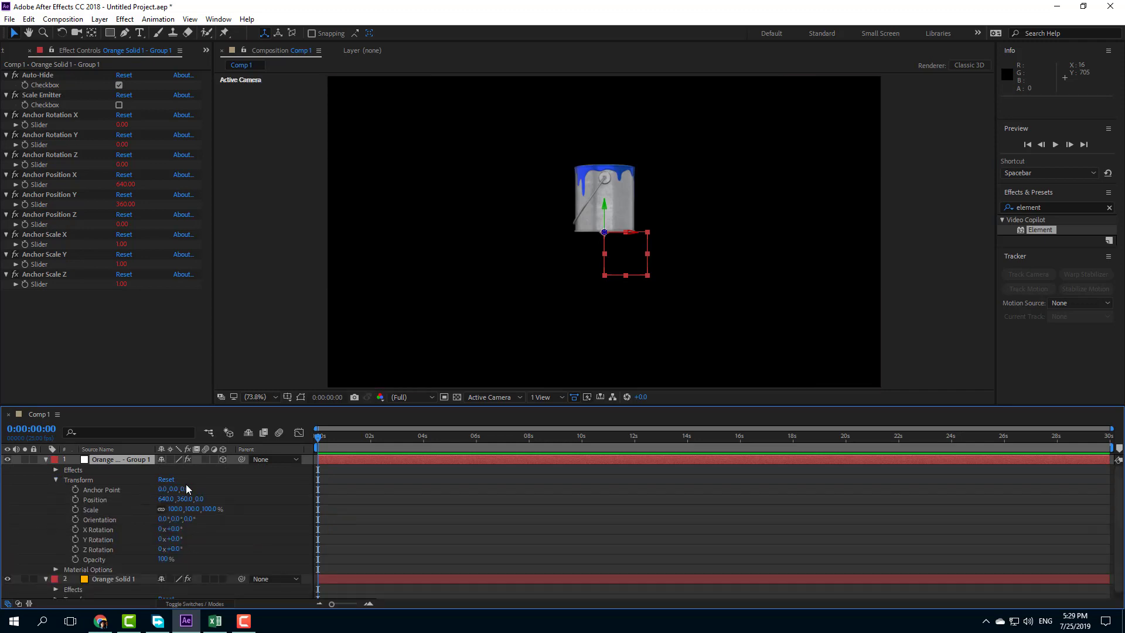
Step: Zero out the anchor null's Anchor Point values
mouse_move(186, 491)
mouse_down()
mouse_move(129, 494)
mouse_move(191, 495)
mouse_up()
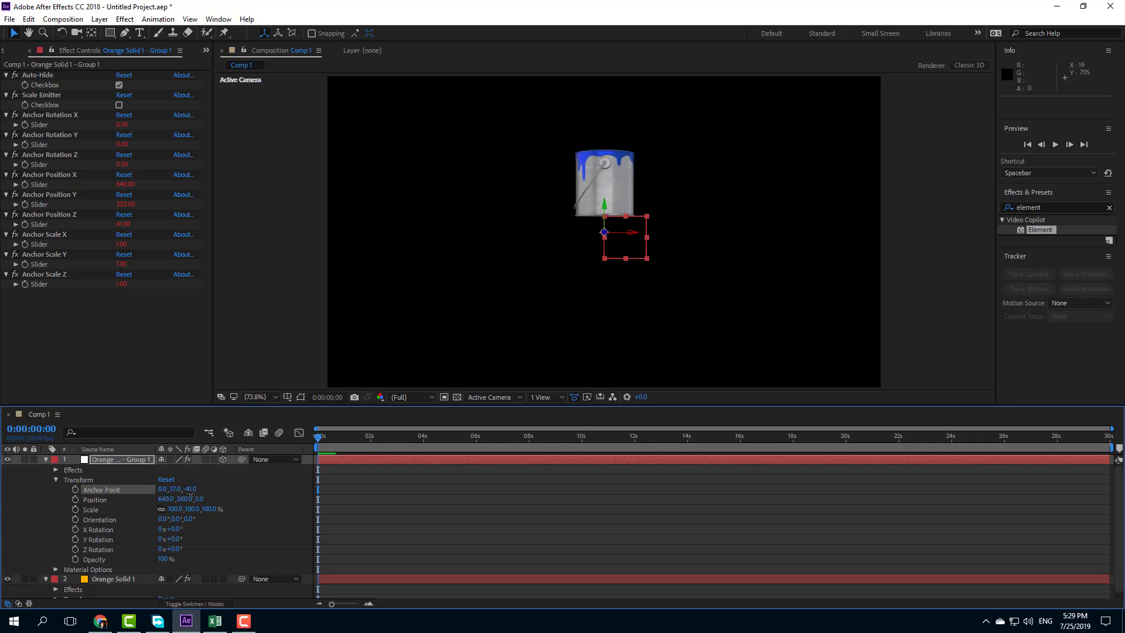
click(177, 490)
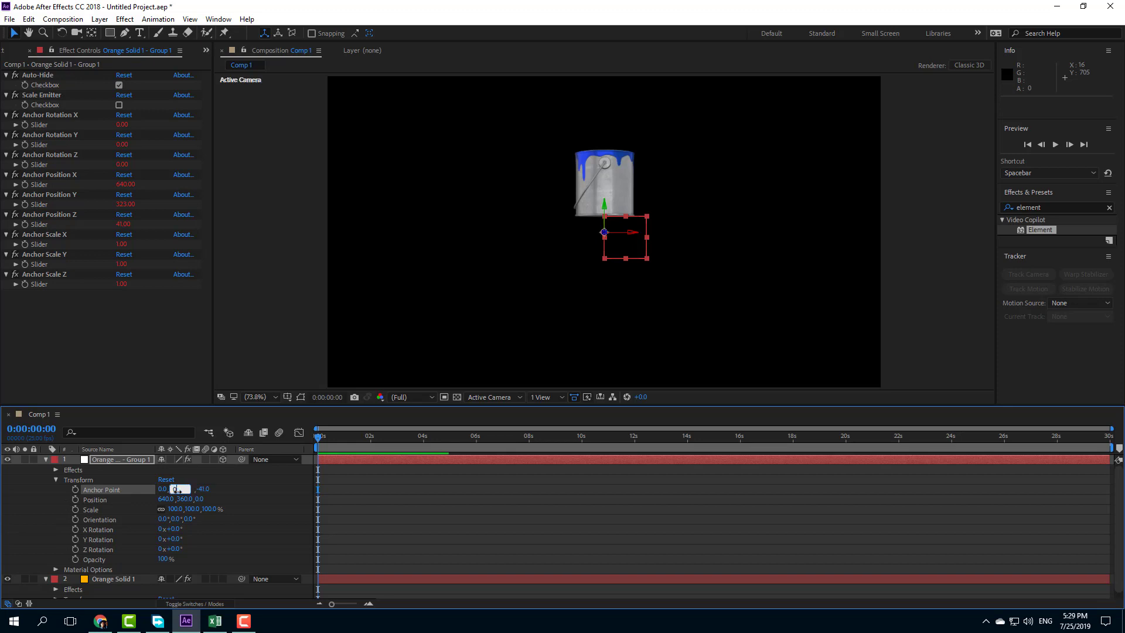
text(0)
key(Tab)
text(0)
key(Return)
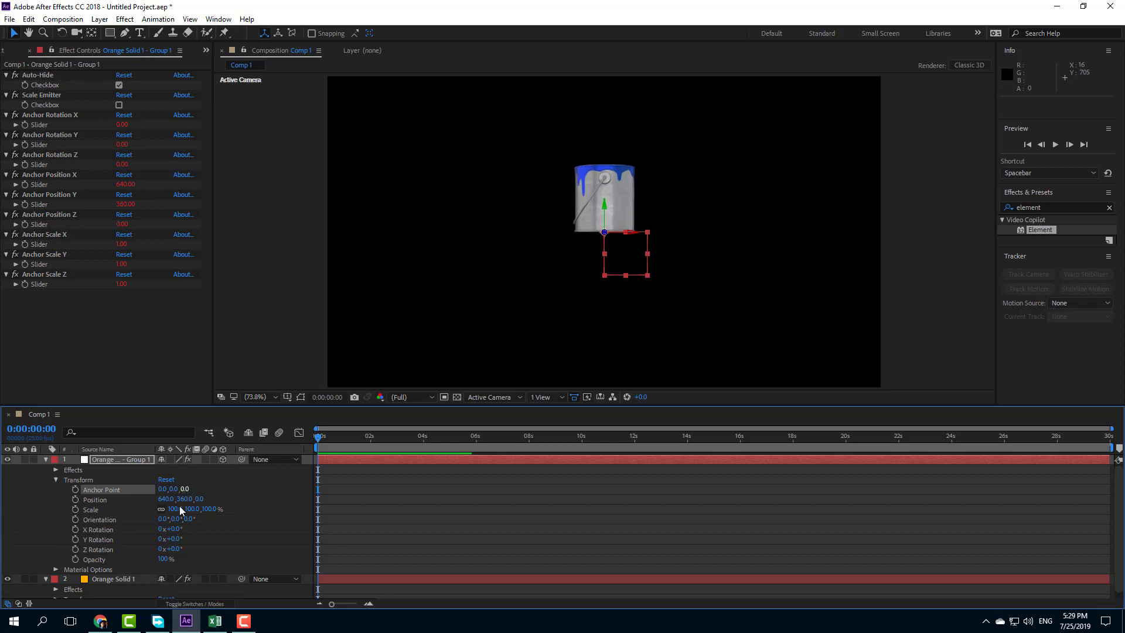
Step: Shift the null right and set Orientation 0°,109°,52°, X Rotation 59°, Y Rotation 24°
mouse_move(164, 498)
mouse_down()
mouse_move(154, 500)
mouse_move(231, 503)
mouse_move(153, 512)
mouse_move(212, 509)
mouse_move(189, 516)
mouse_up()
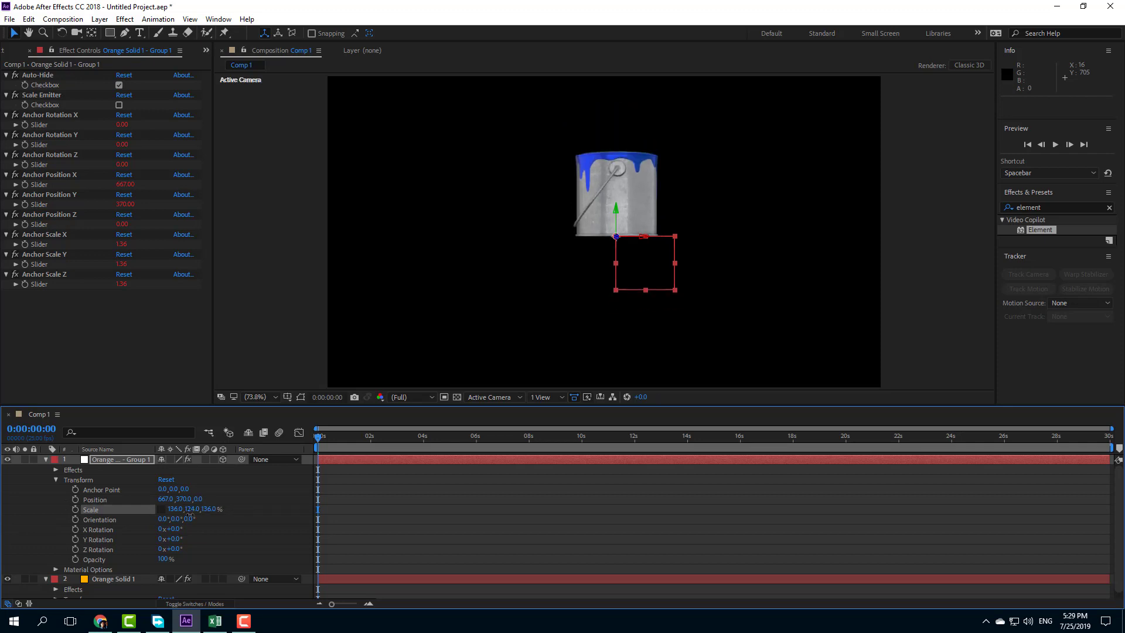
click(156, 509)
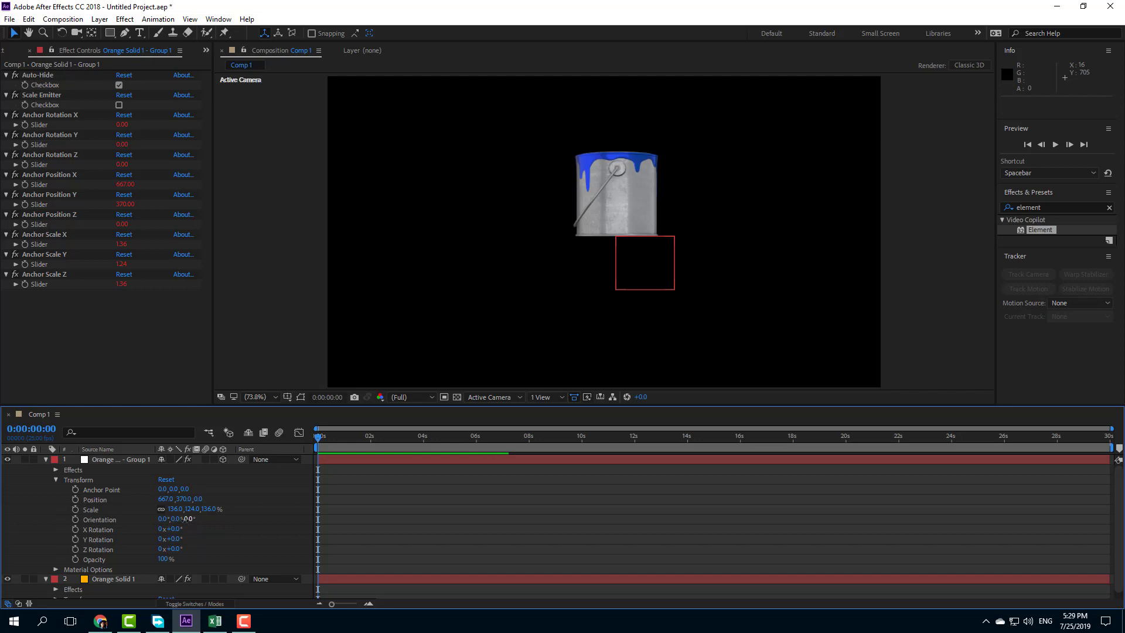
drag(189, 519, 245, 517)
drag(174, 529, 172, 560)
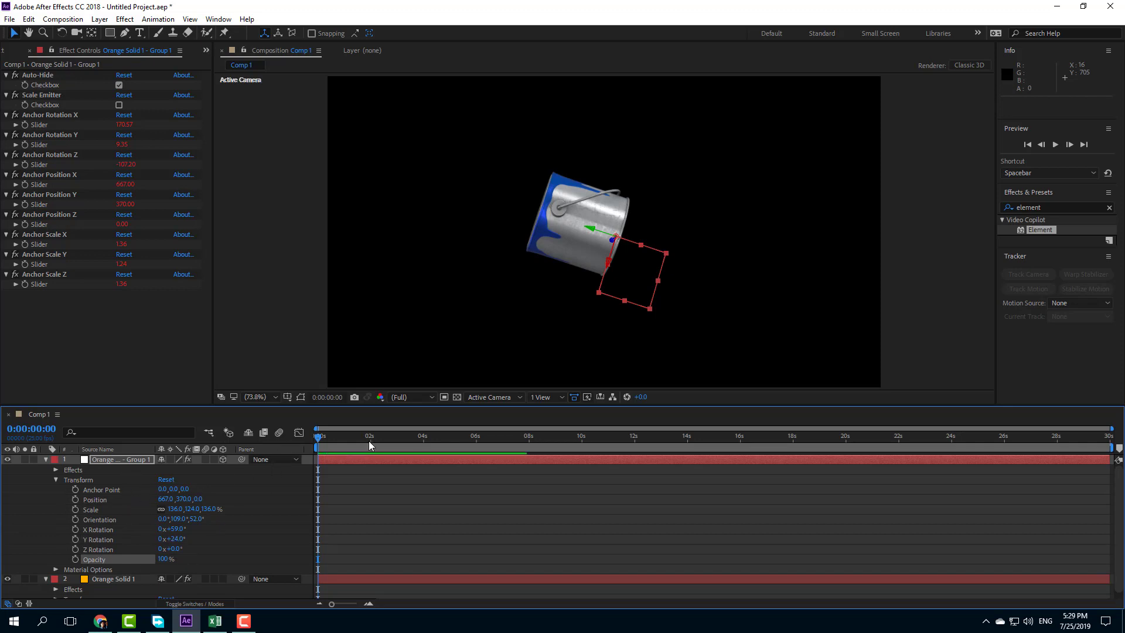
Step: Keyframe the null's Position from 667,370,0 at 0 s to 941.8,462.5,30.5 at 0:00:04:16, then preview
click(74, 502)
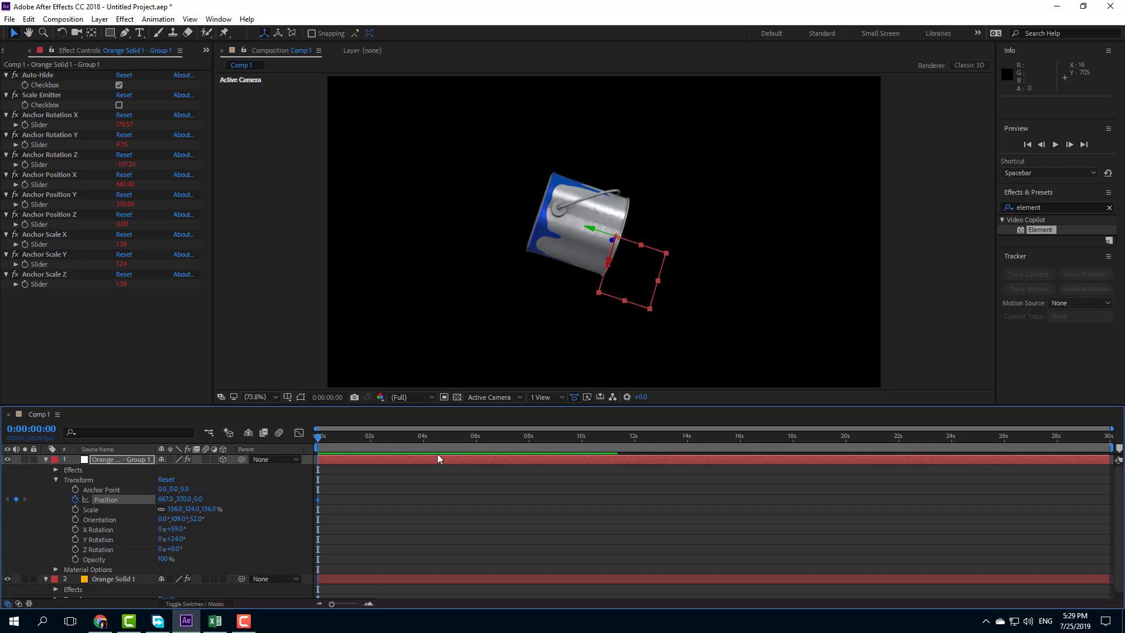
click(440, 437)
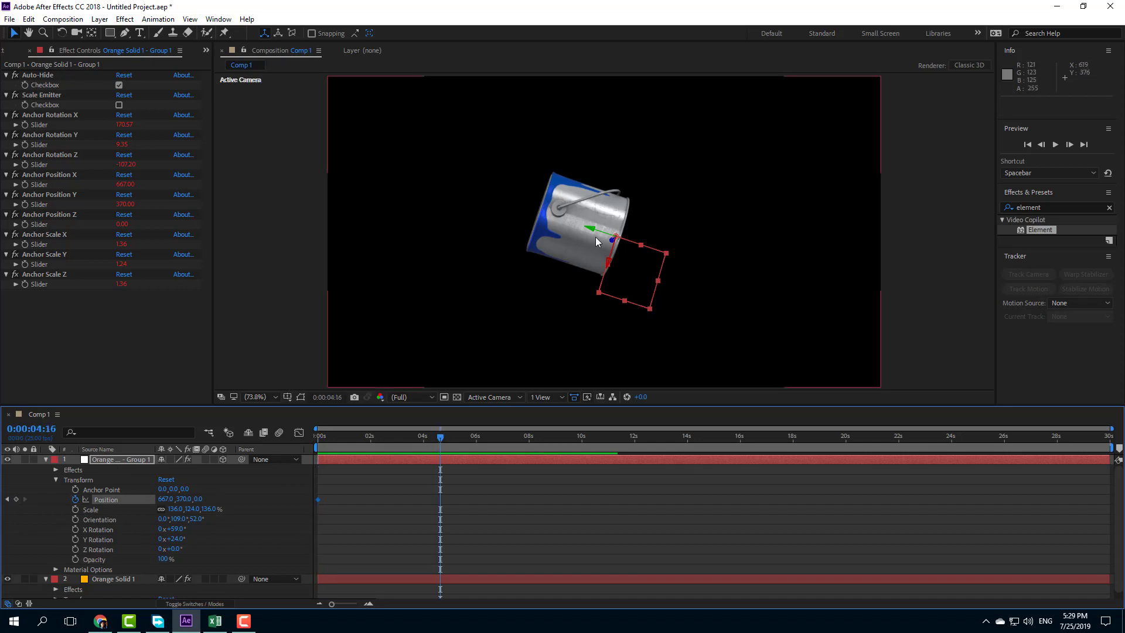
drag(598, 240, 715, 274)
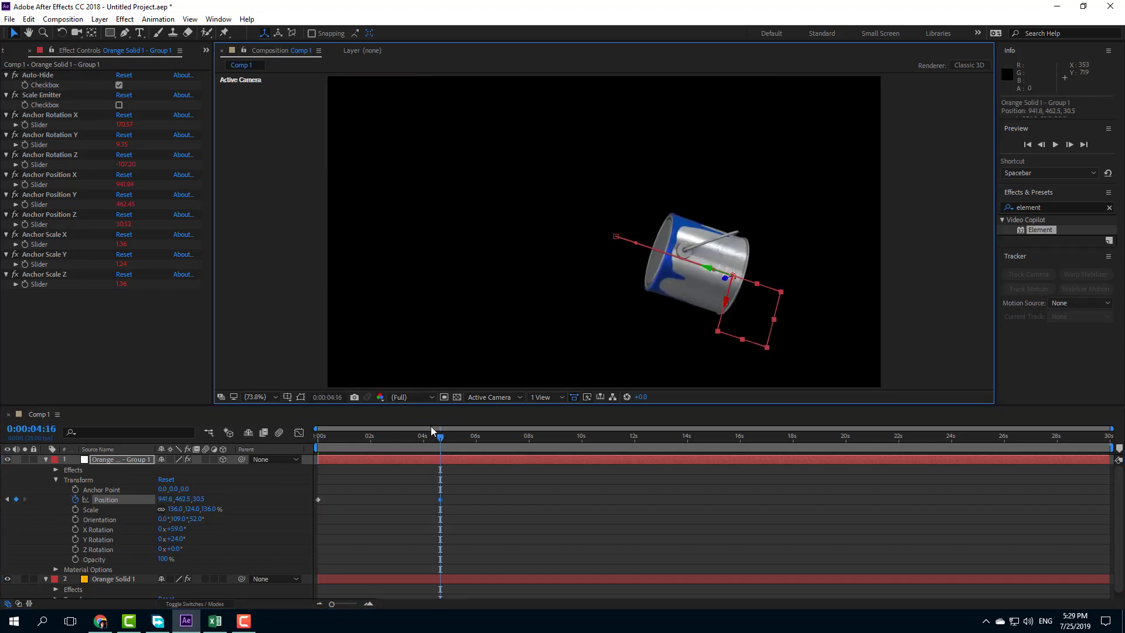
drag(431, 431, 317, 437)
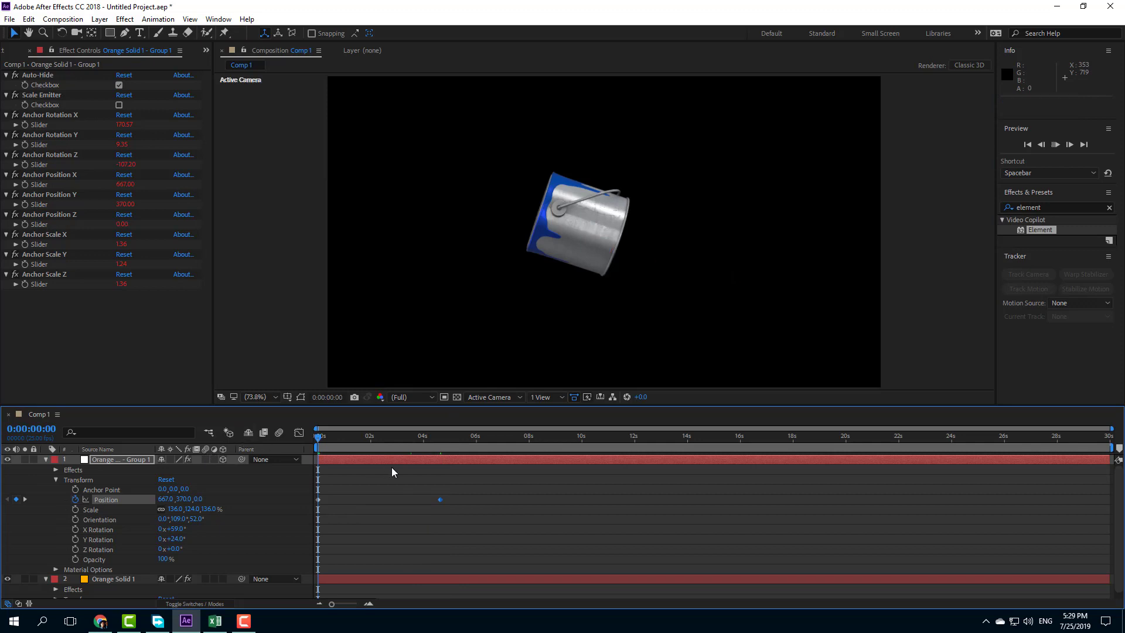
key(space)
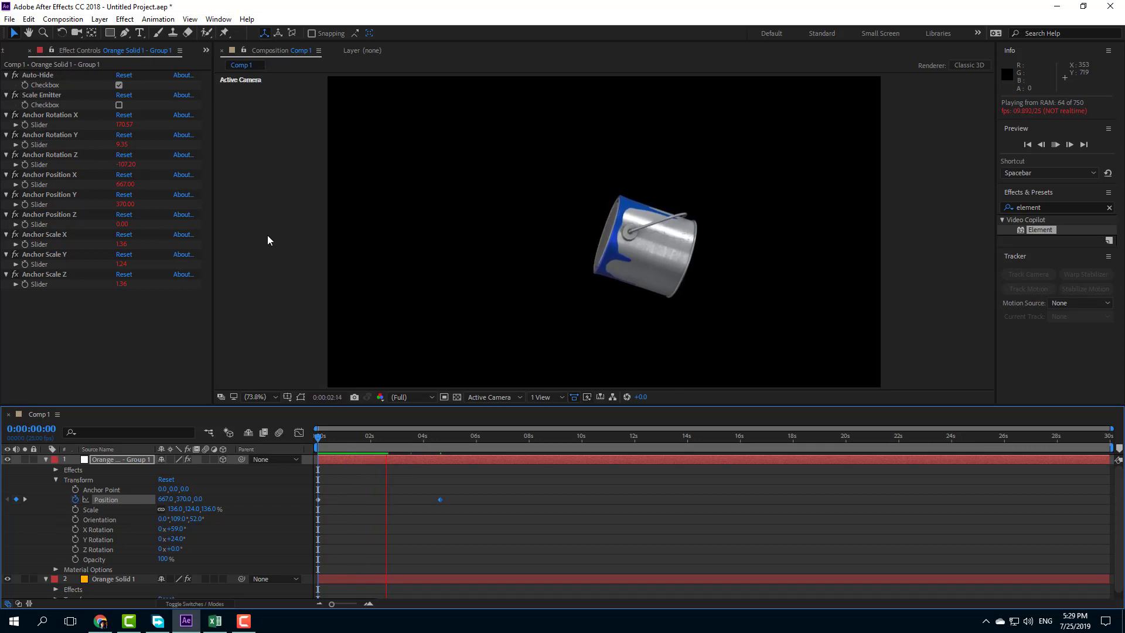
key(space)
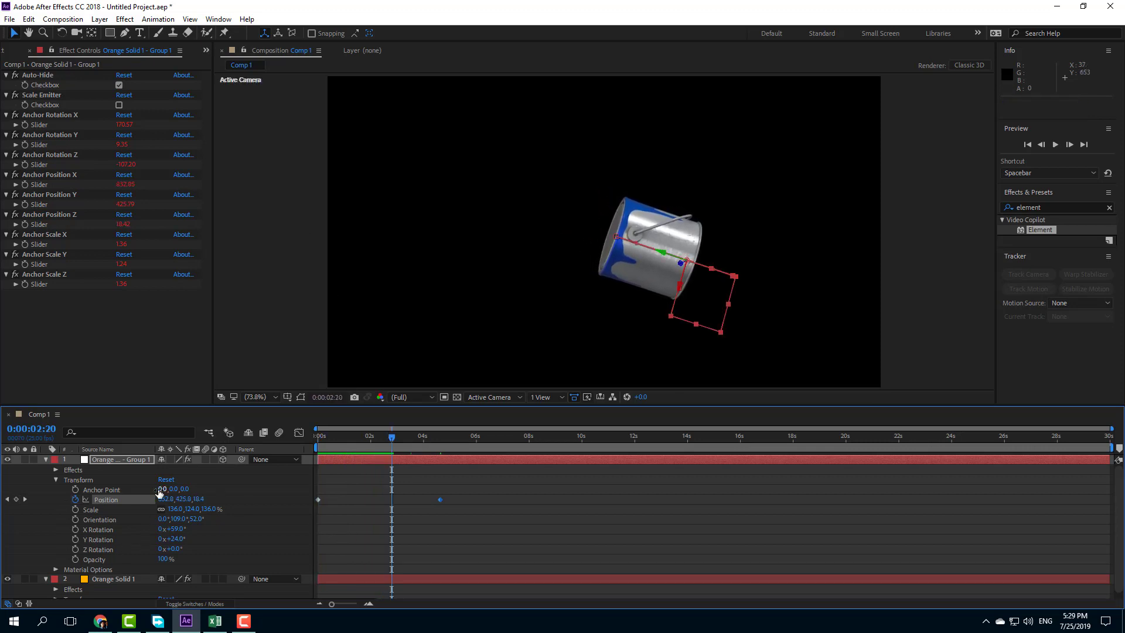